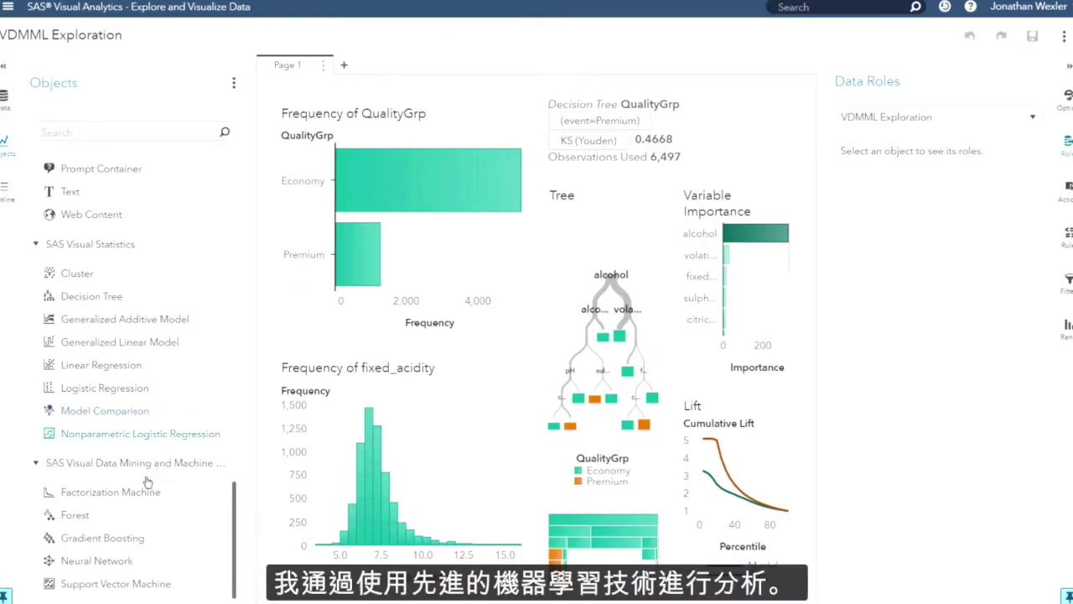
Add a Neural Network object on a new page and assign QualityGrp as its response.
drag(262, 256, 351, 72)
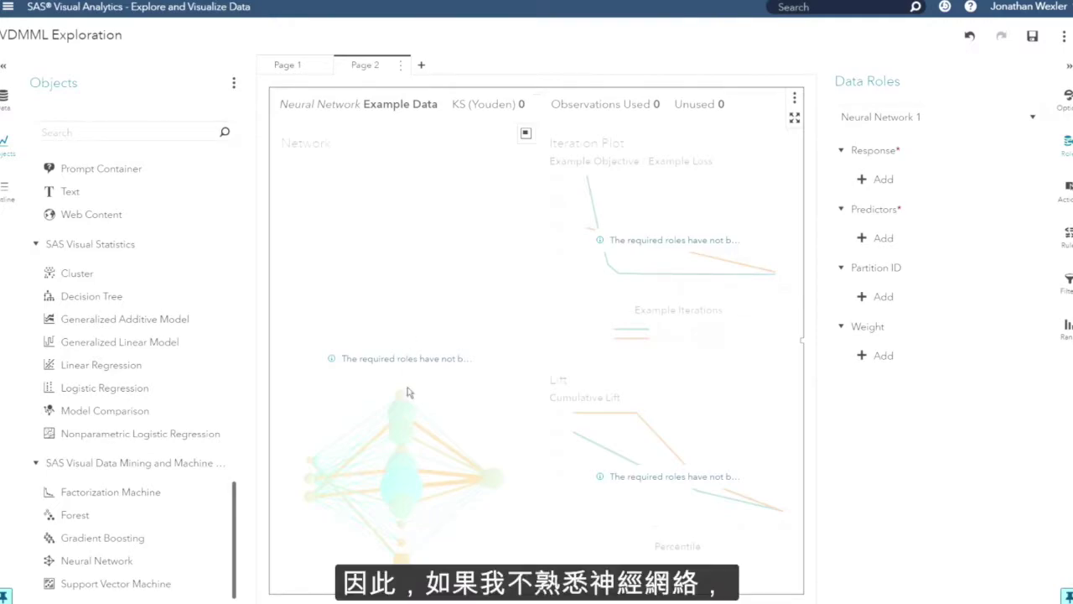
mouse_move(408, 412)
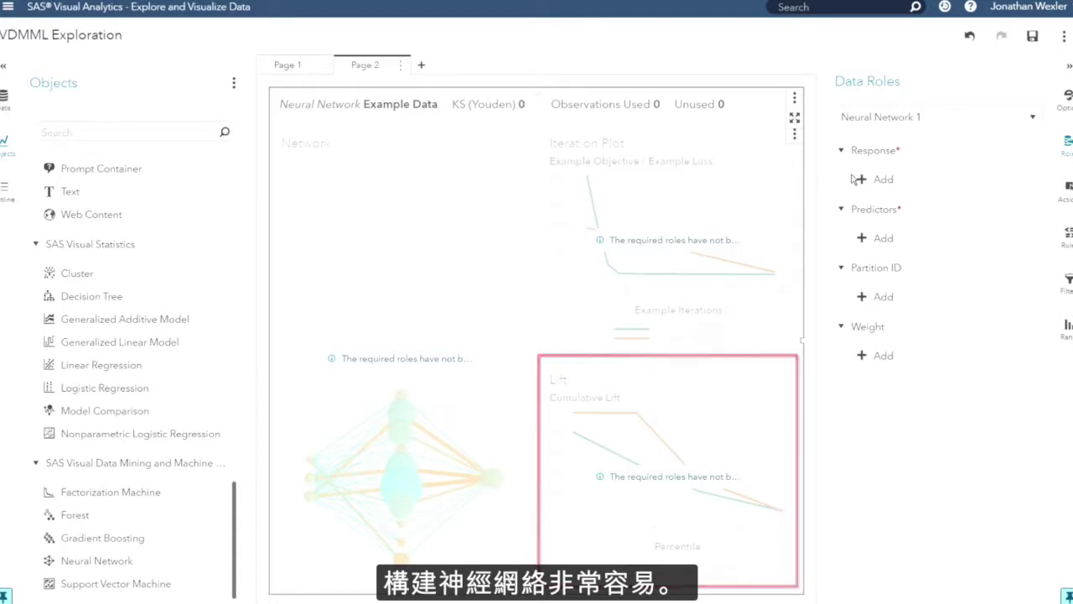
click(878, 179)
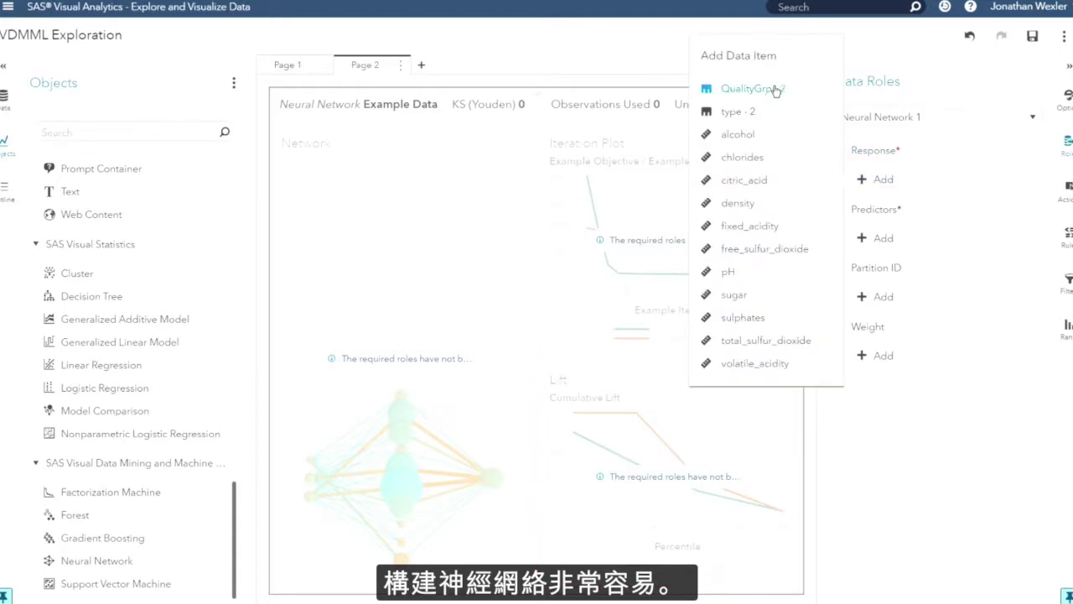
click(775, 91)
Assign all available data items, from type through volatile_acidity, as the neural network's predictors.
click(878, 238)
click(706, 113)
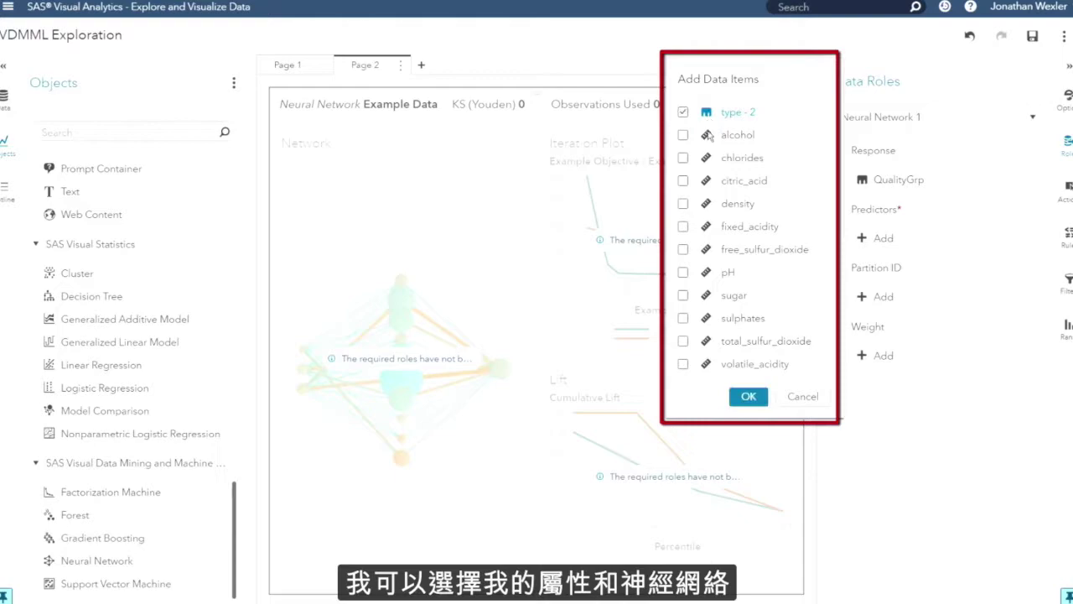
shift+click(757, 369)
click(749, 396)
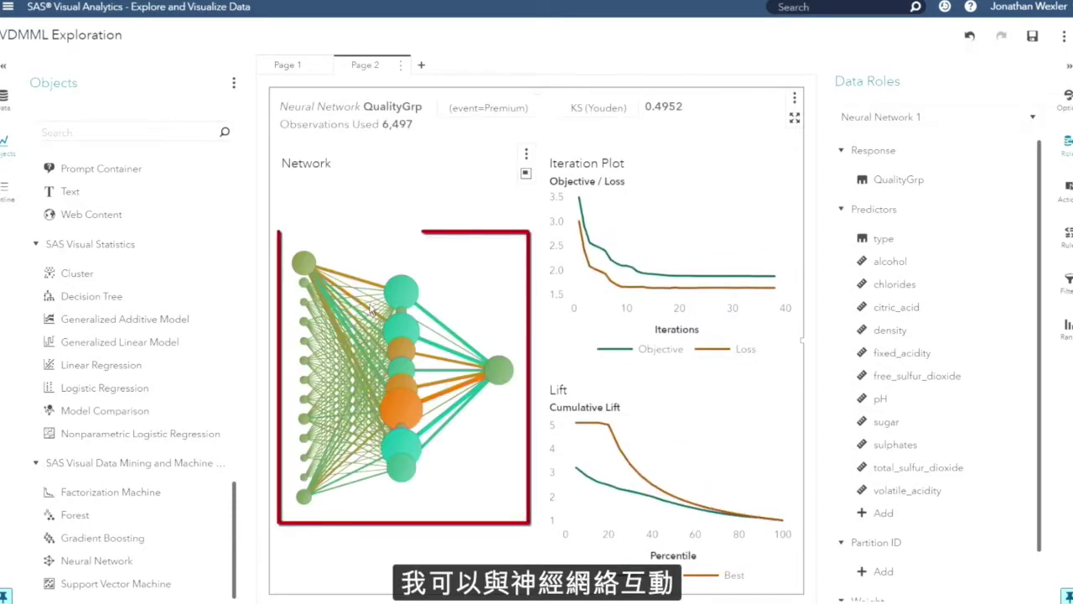
Add a hidden layer to the neural network.
right_click(371, 310)
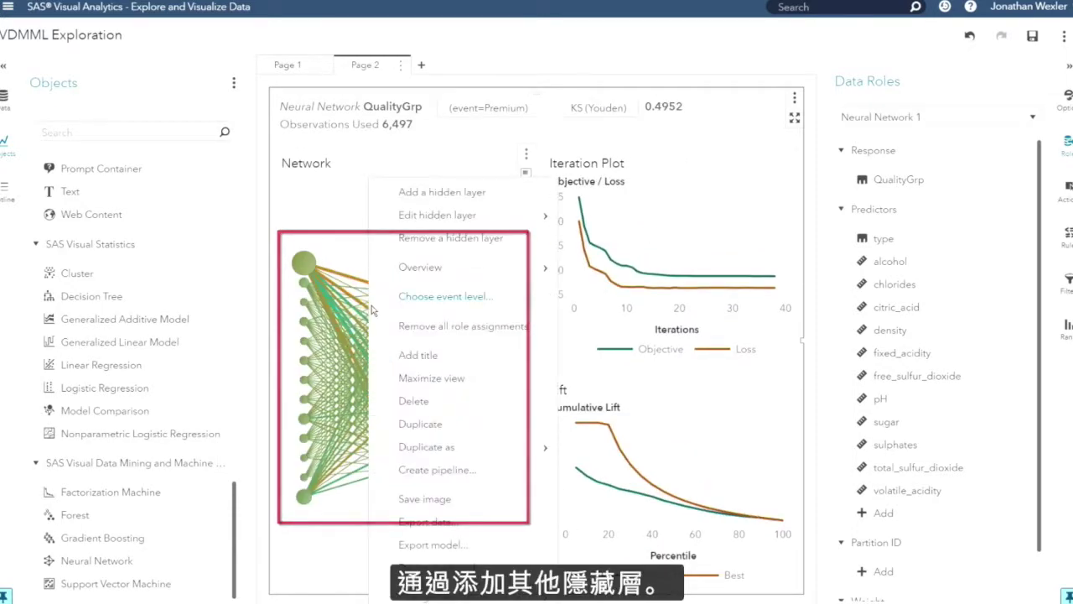
click(430, 198)
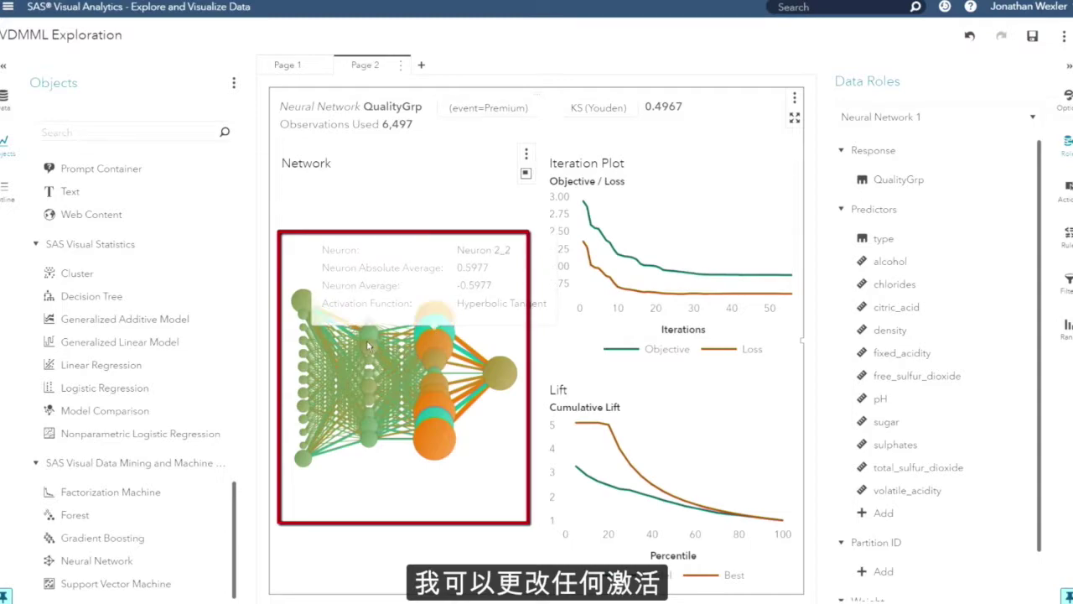
mouse_move(447, 344)
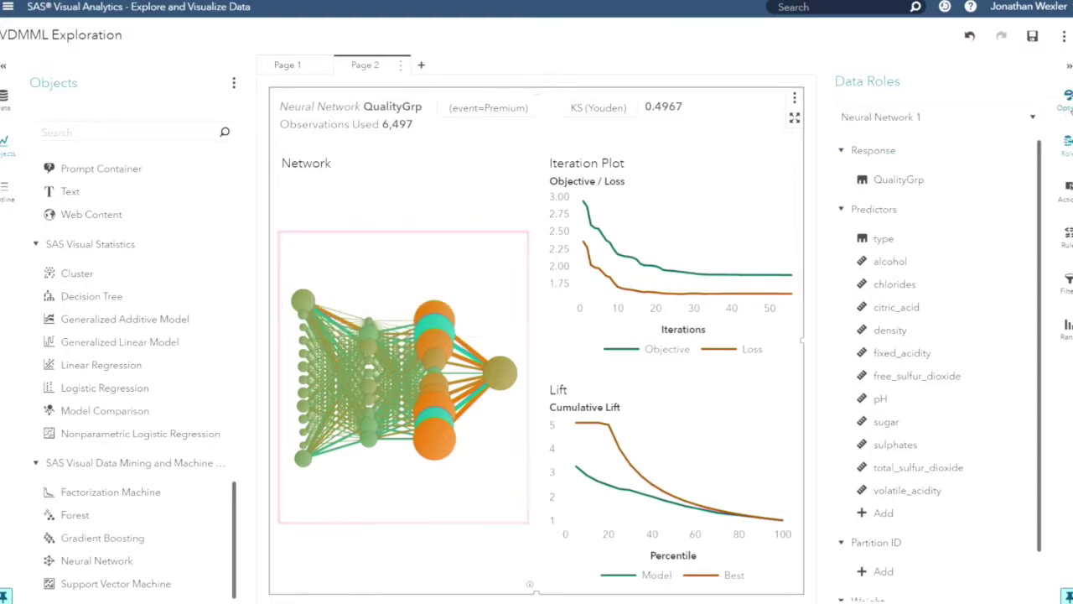
Display the neural network's options and replace its Iteration Plot with the Relative Importance Plot.
click(1068, 97)
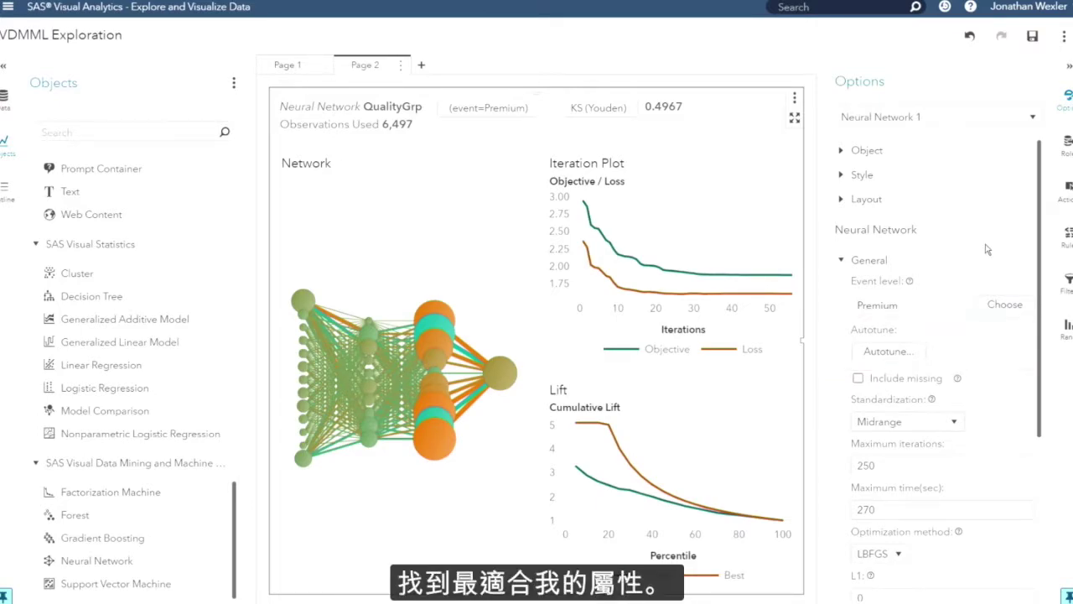
right_click(663, 220)
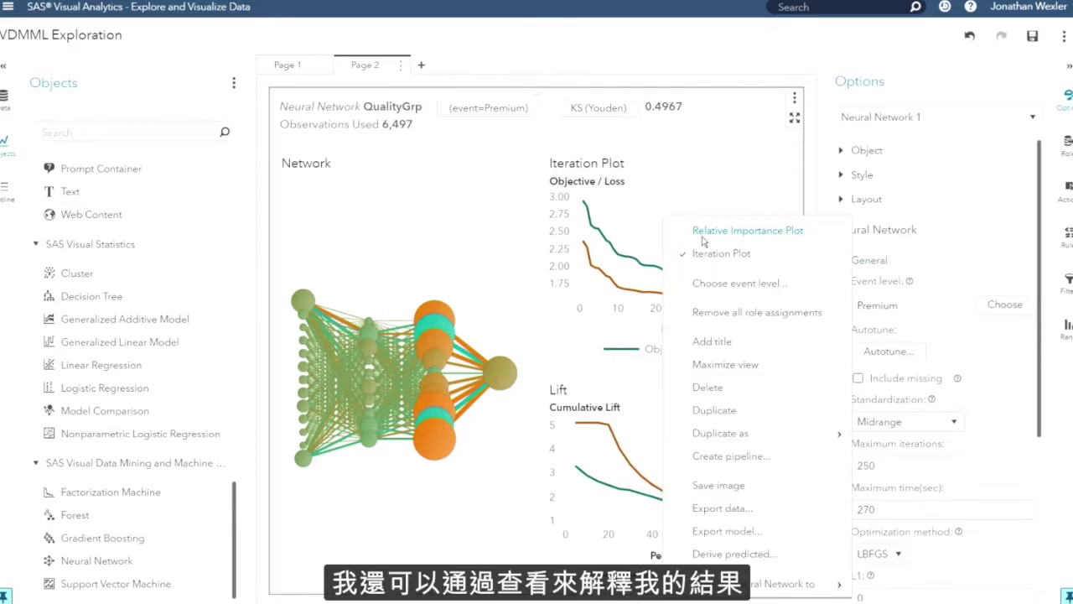
click(702, 239)
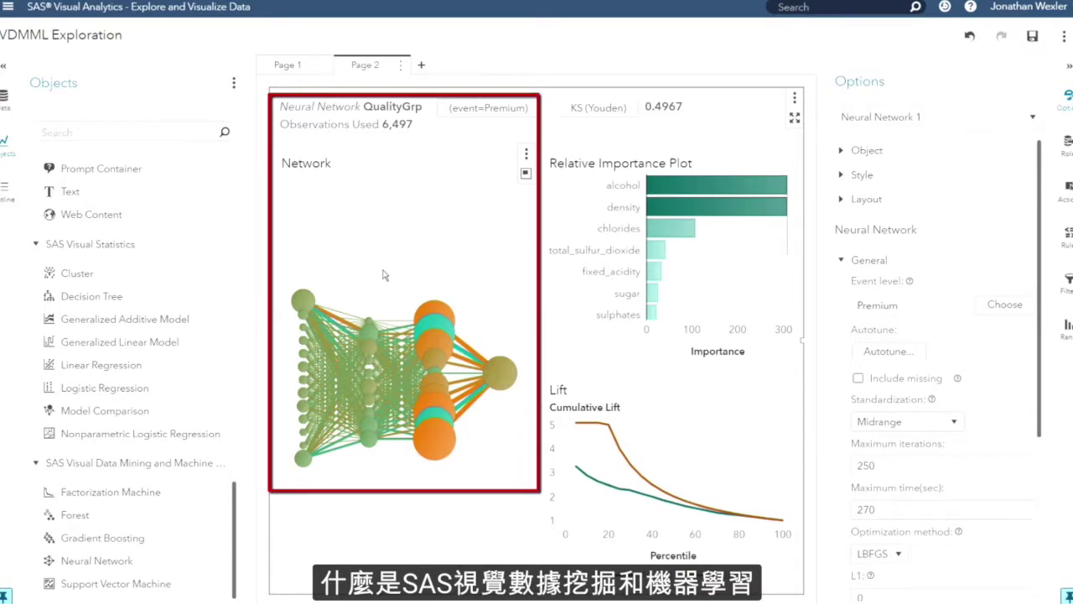
Create a pipeline from the neural network and add an Anomaly Detection node under the Data node in Model Studio.
right_click(393, 386)
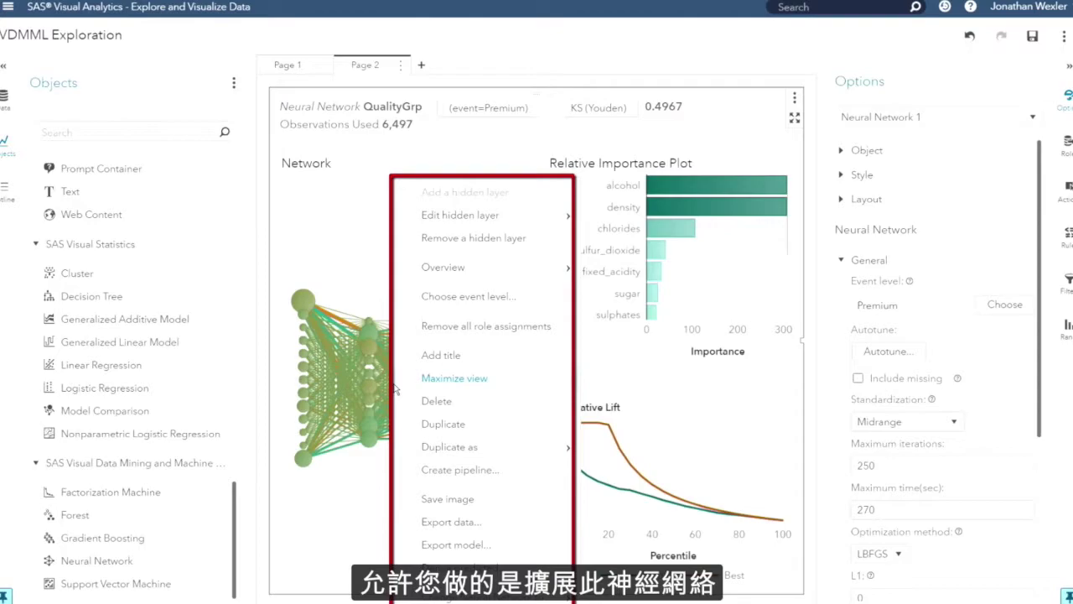
click(465, 471)
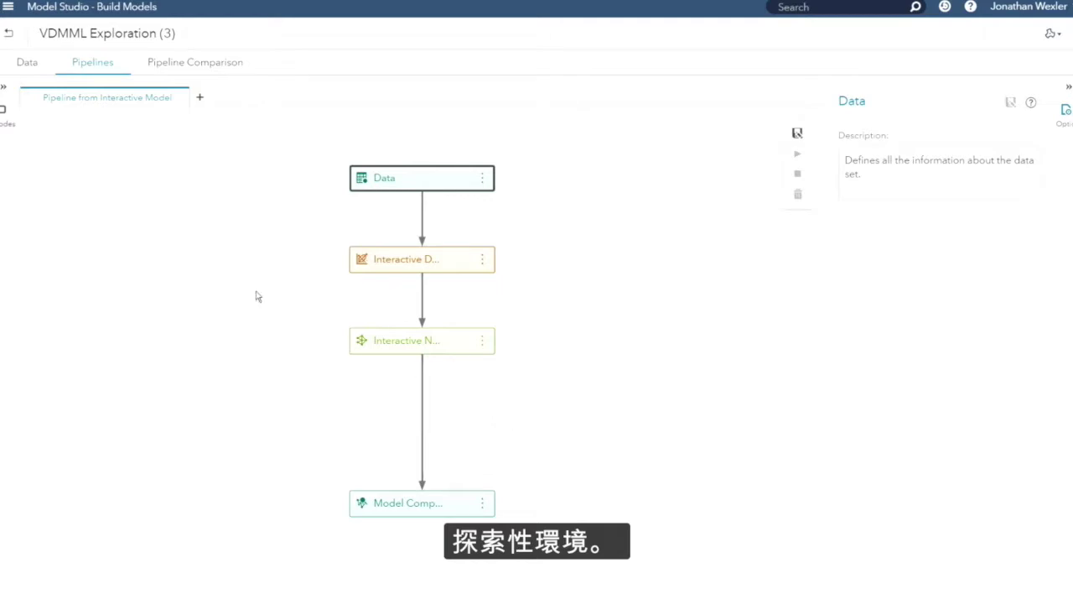
click(3, 106)
click(35, 153)
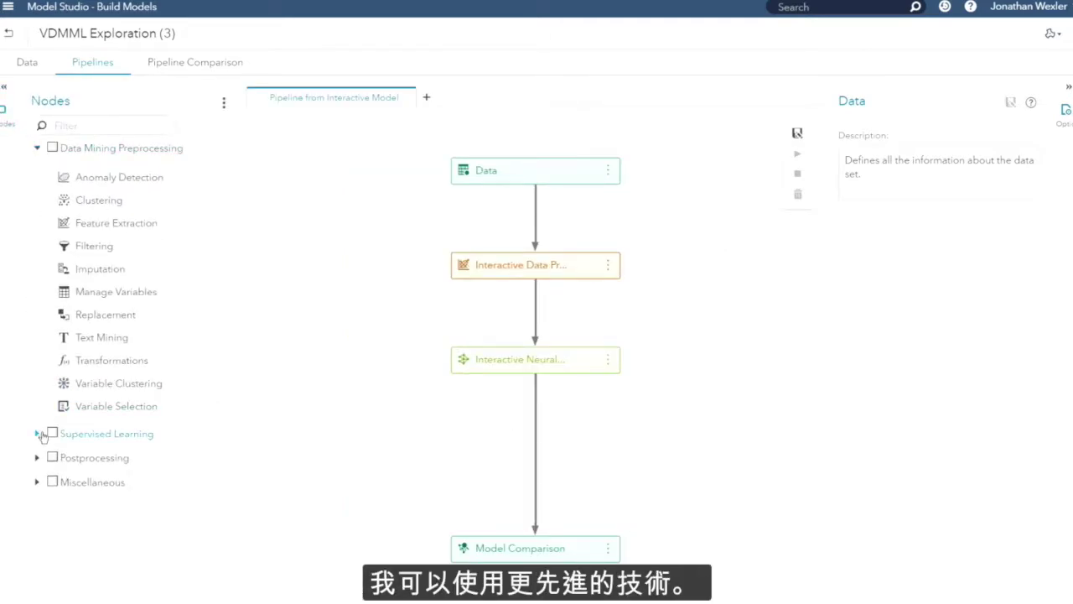
click(38, 435)
drag(116, 182, 548, 174)
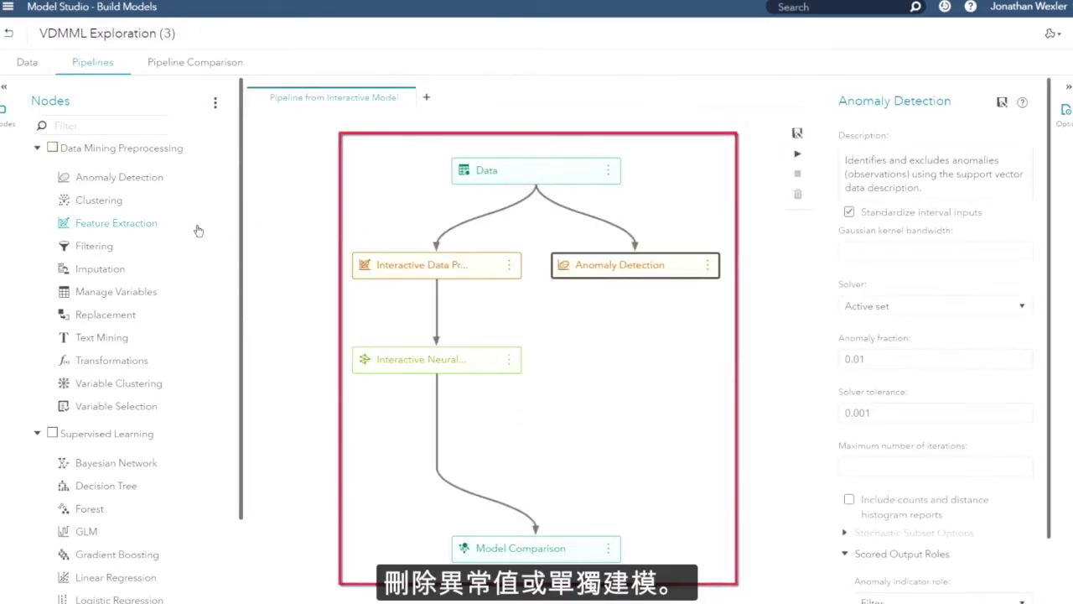
Add Decision Tree and Gradient Boosting nodes below the pipeline's interactive data preparation node.
drag(111, 488, 415, 268)
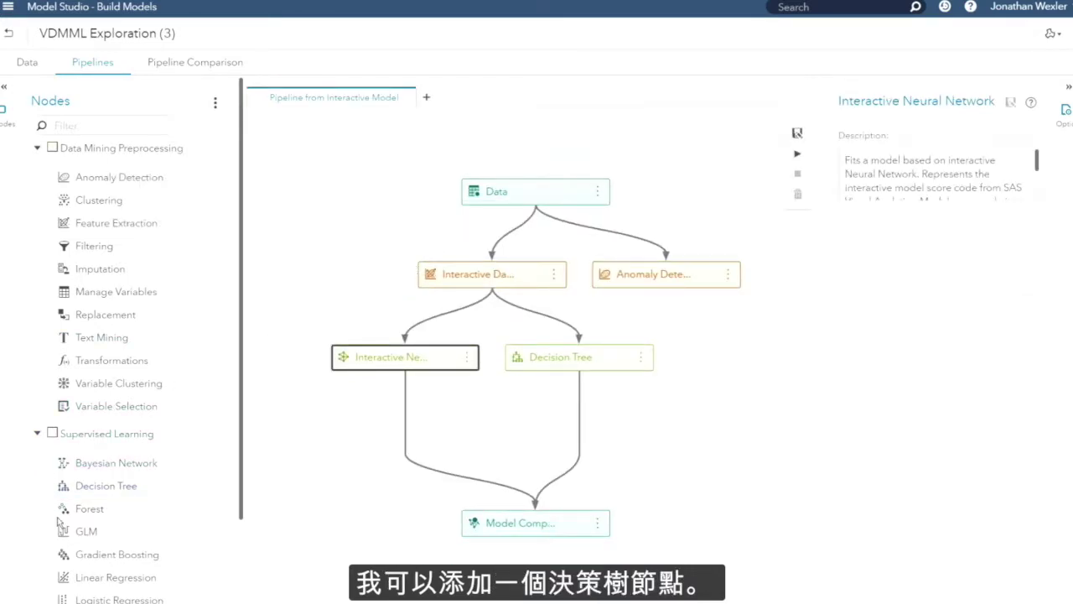
scroll(102, 545, down, 3)
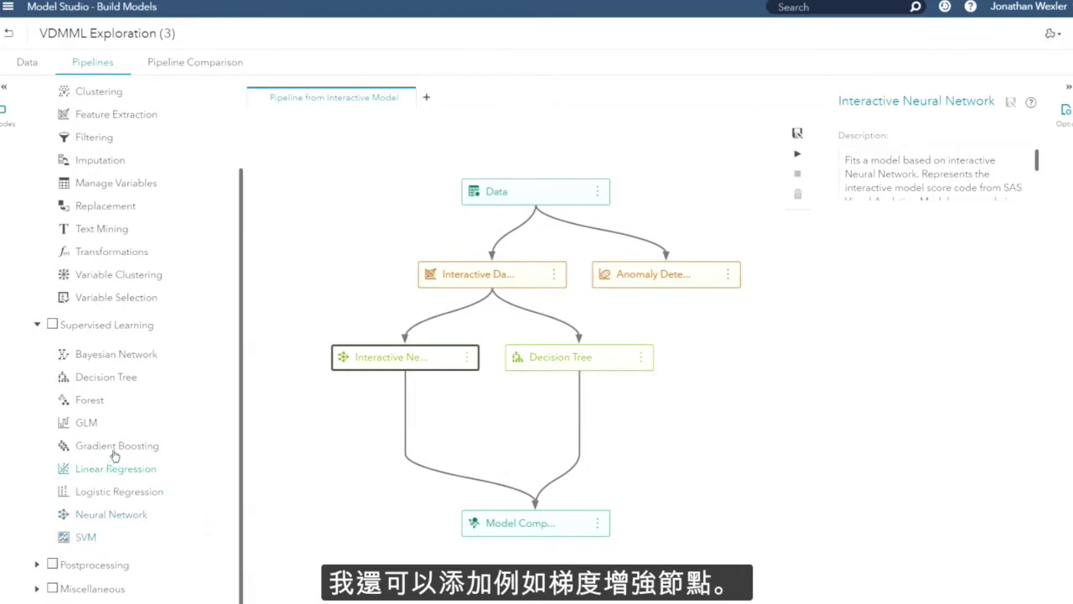
drag(255, 413, 470, 280)
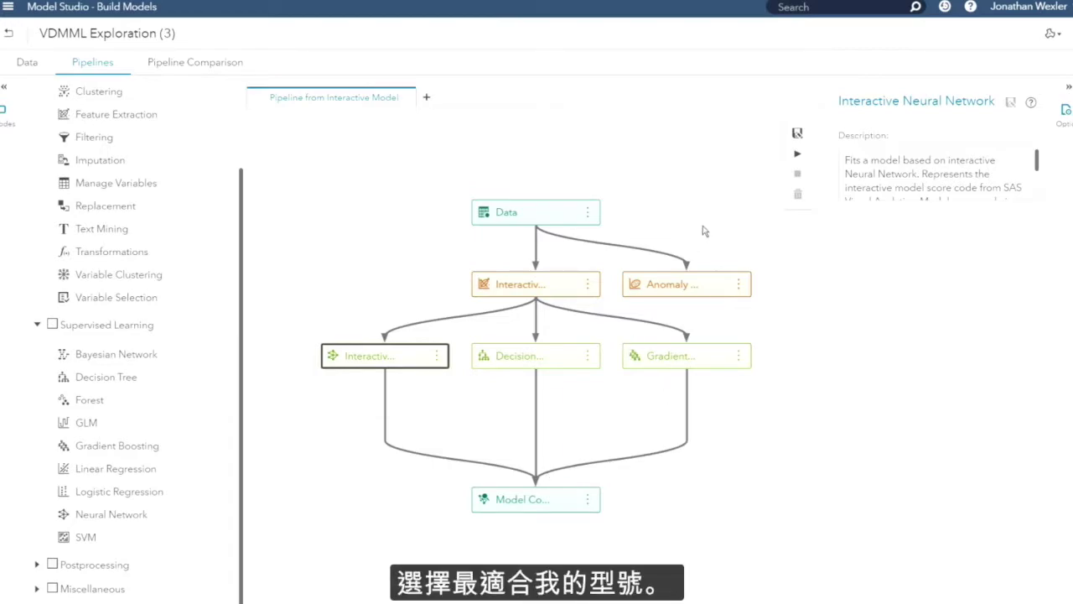
Run the pipeline built from the interactive model and review its Model Comparison results.
click(798, 158)
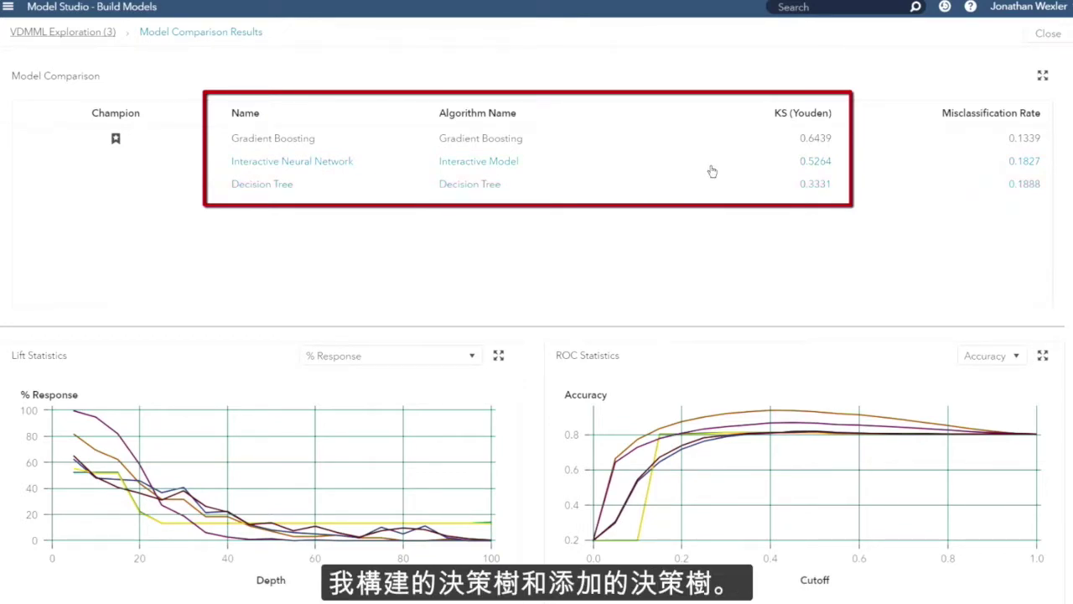
click(1047, 33)
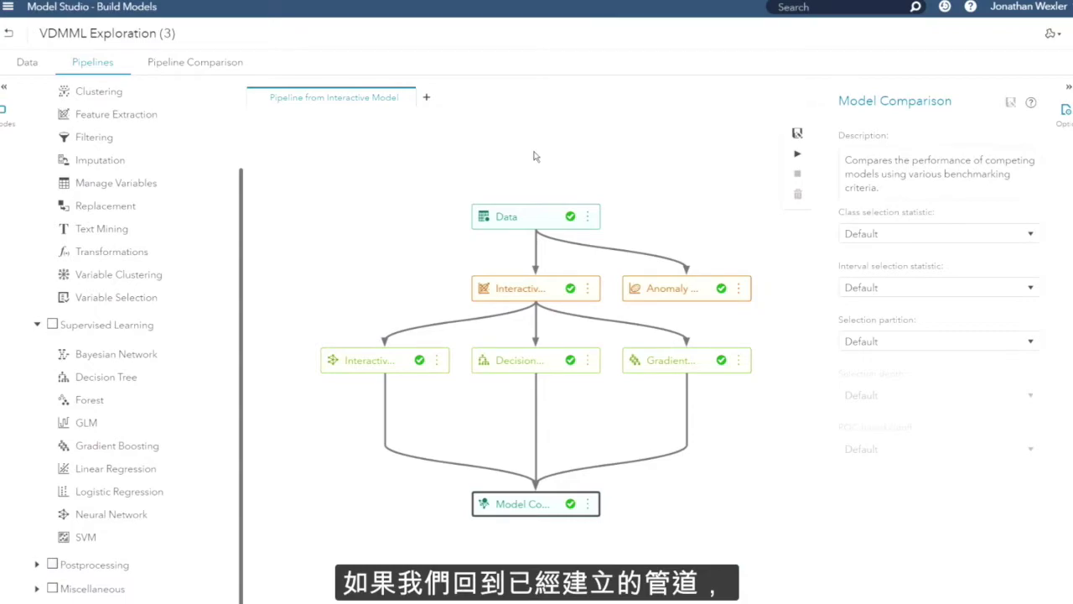
Create a new pipeline based on the Coworker Shared template.
click(427, 98)
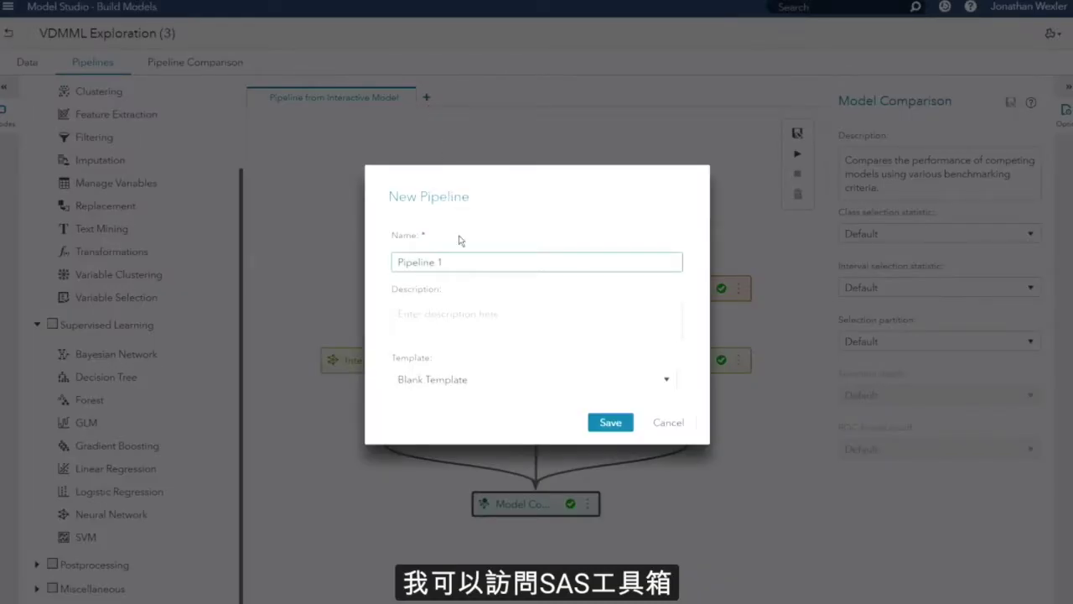
click(468, 379)
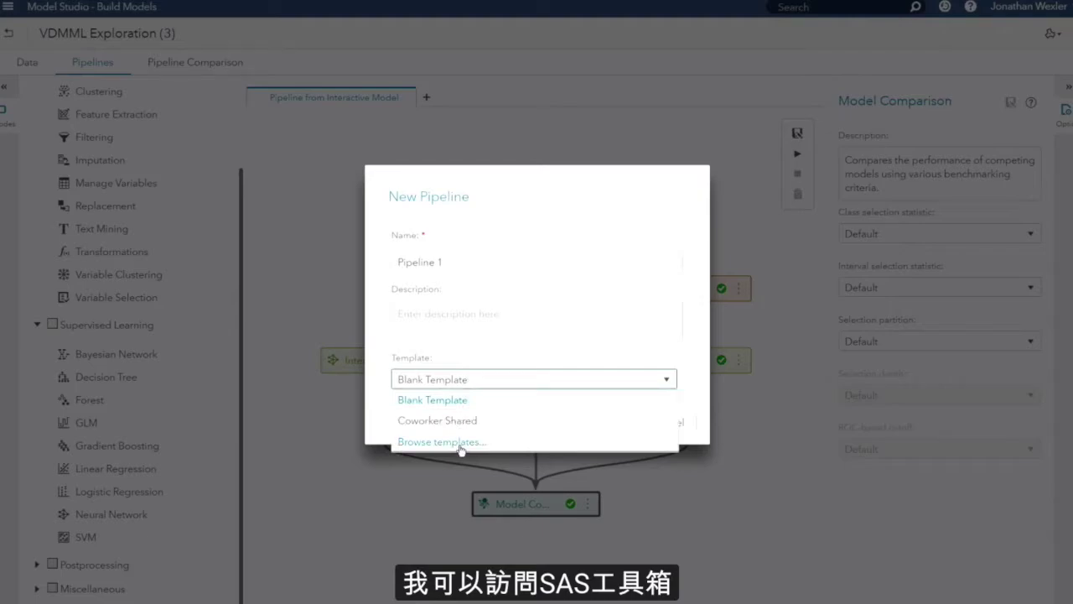
click(460, 442)
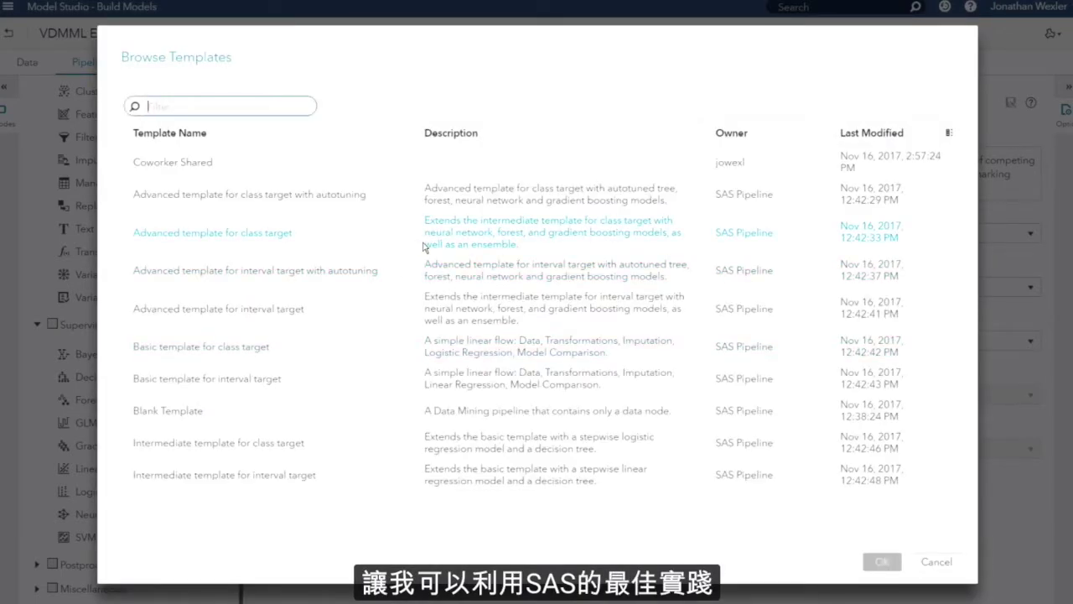
click(295, 175)
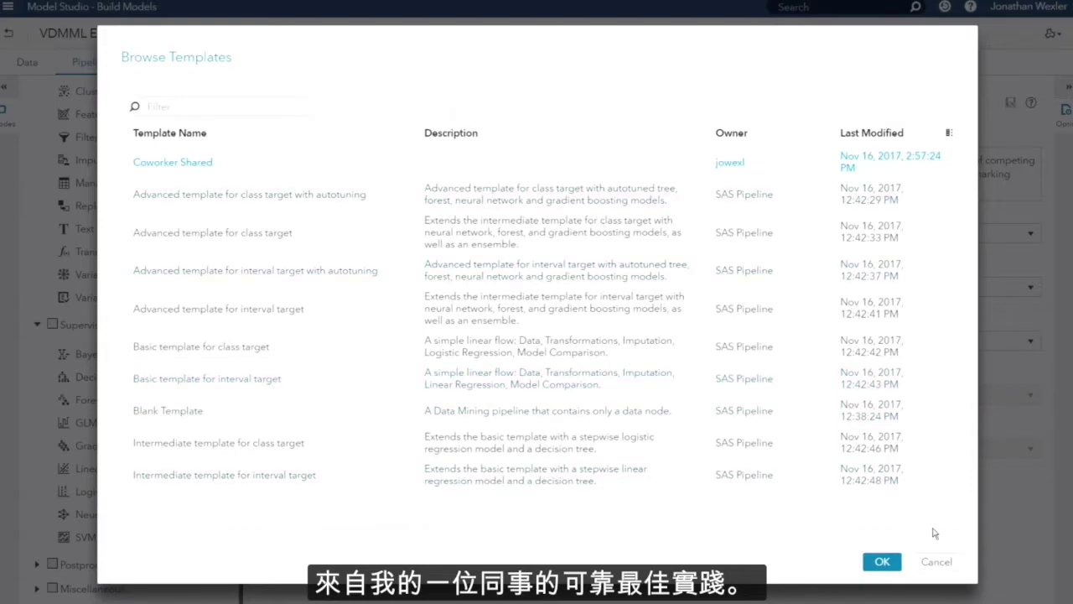
click(882, 561)
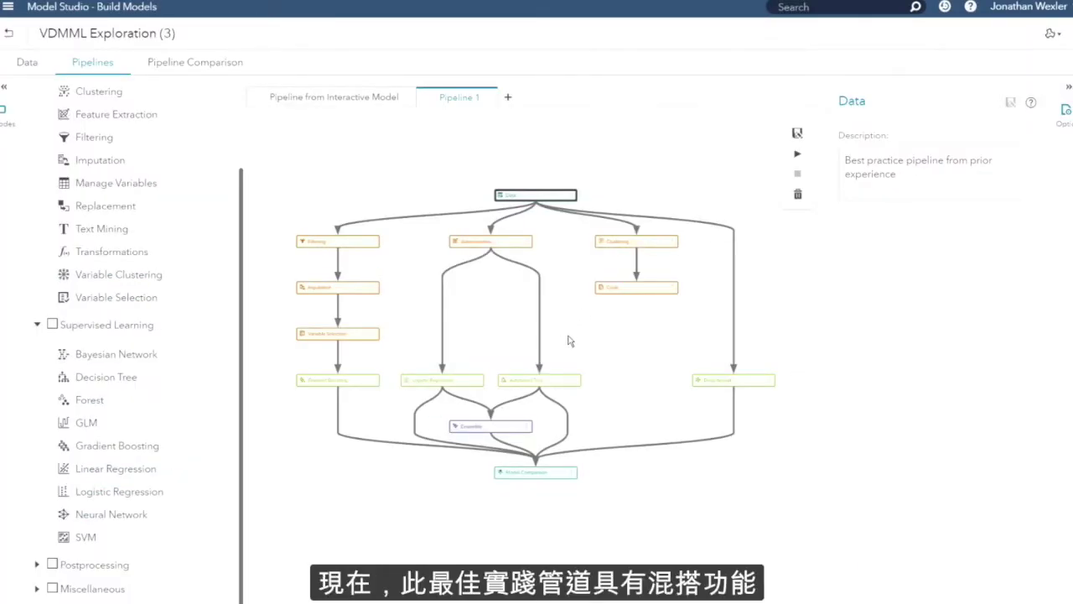
Run the template-based pipeline and review its Model Comparison results.
scroll(571, 340, up, 1)
drag(597, 422, 660, 405)
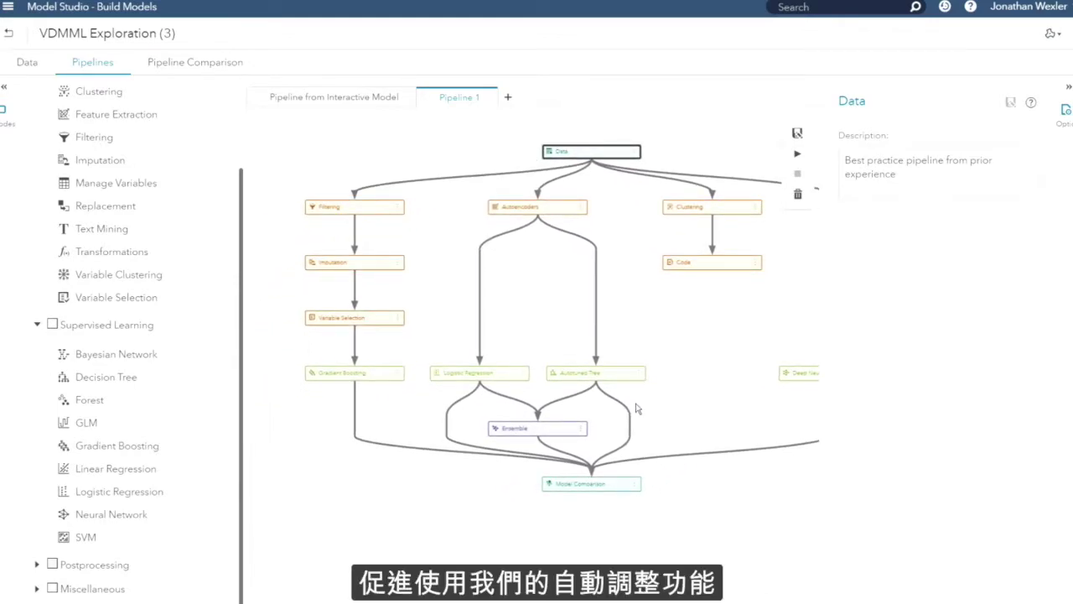
drag(685, 405, 637, 405)
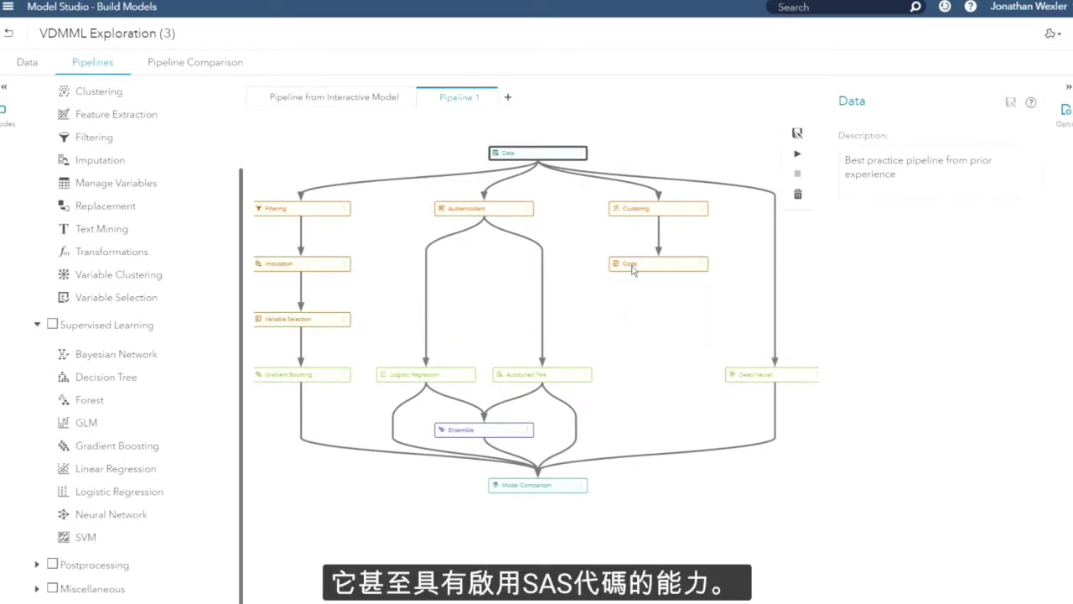
mouse_move(633, 268)
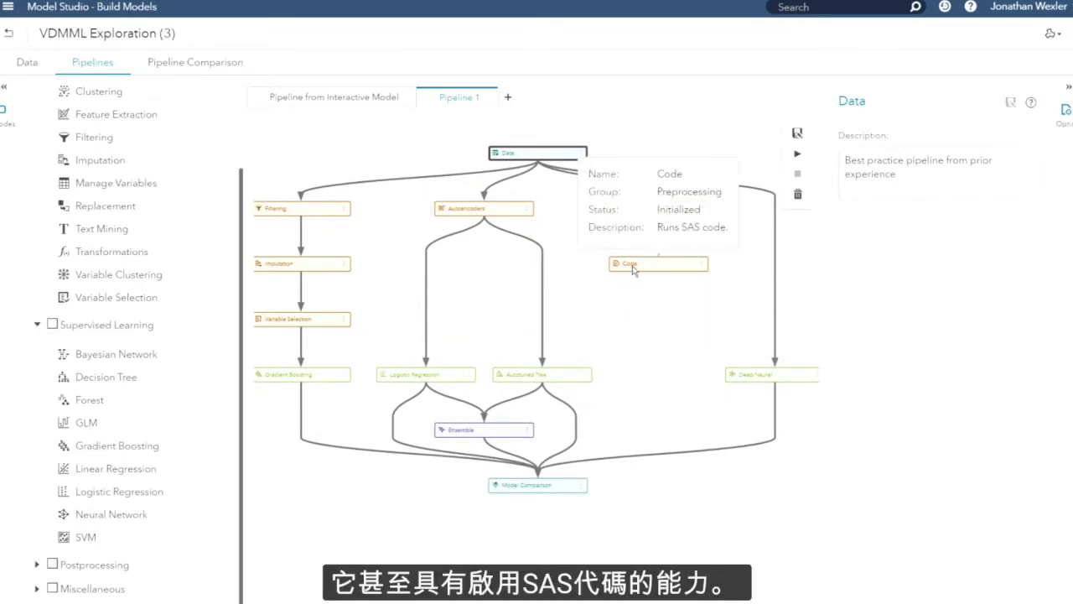
click(797, 155)
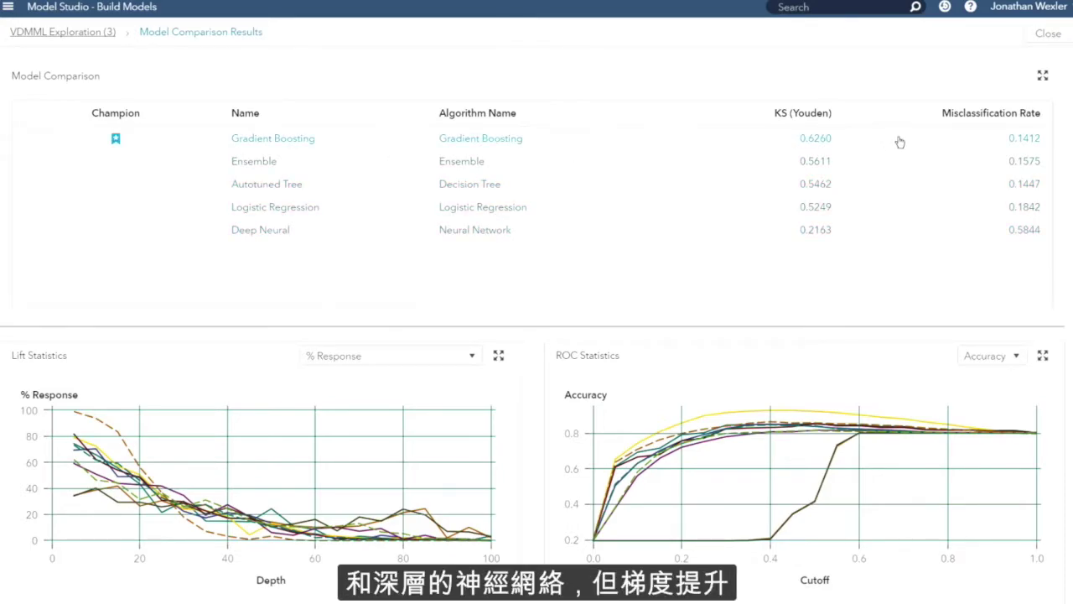
click(1048, 33)
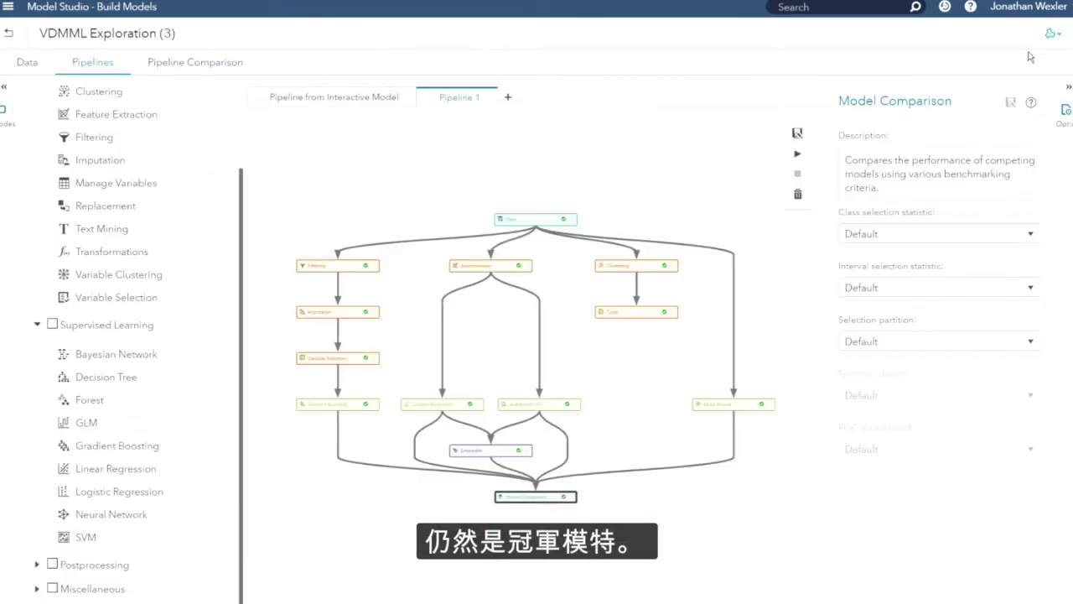
Open the code editor of the Code node below Clustering and examine its SAS code.
click(635, 315)
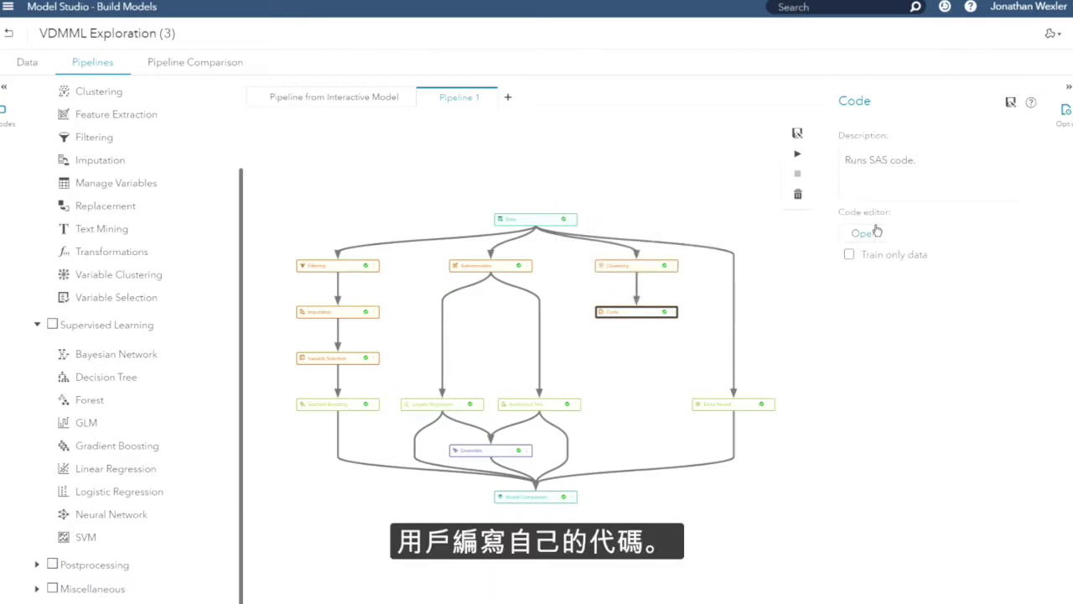
click(864, 234)
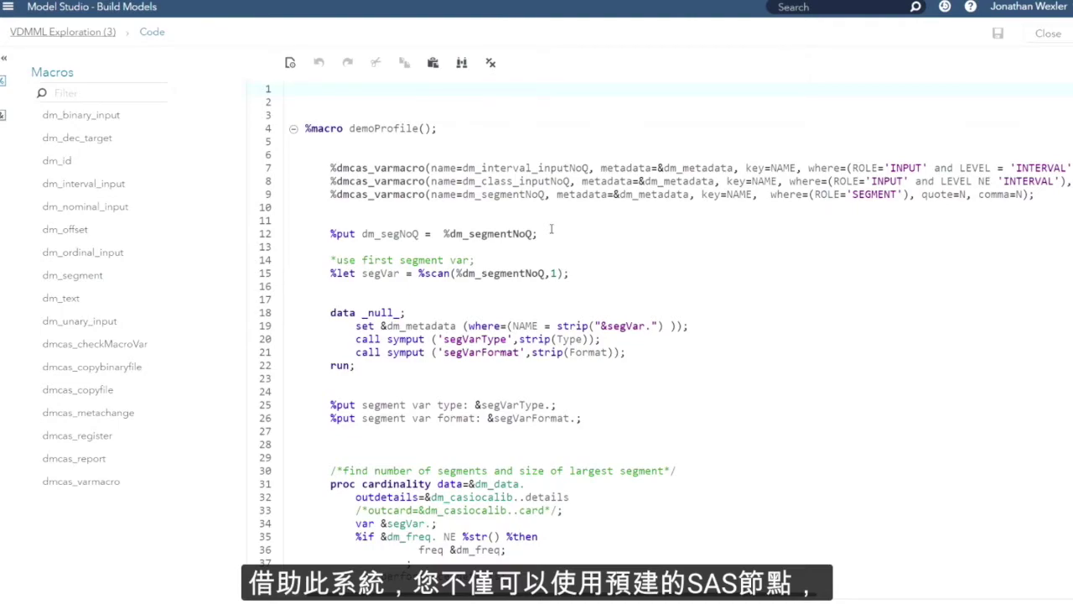
scroll(527, 327, down, 1)
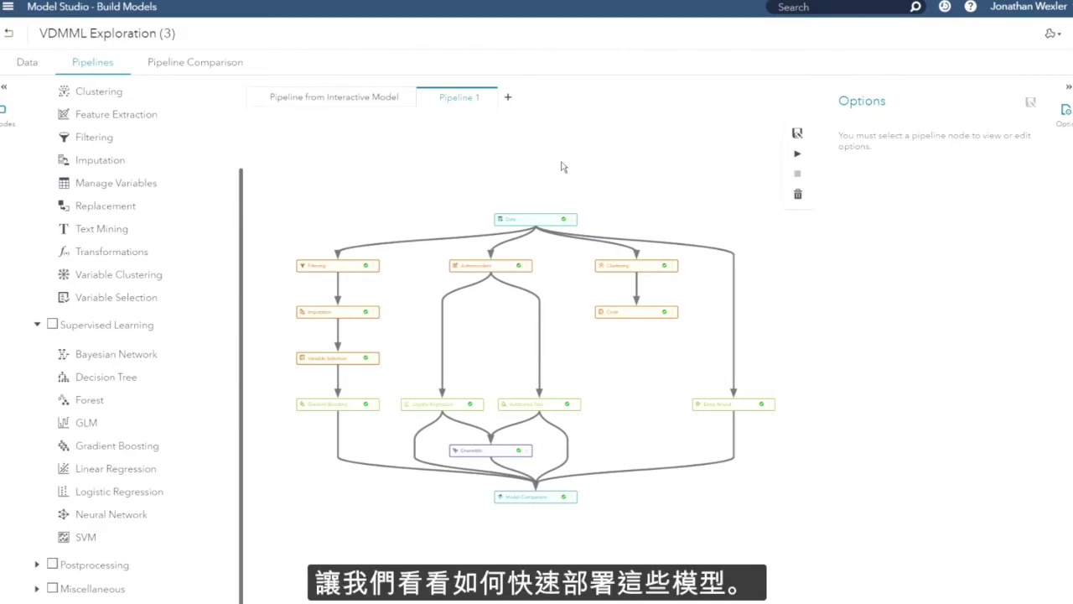
Compare the models across both pipelines and open the score API of the champion Gradient Boosting model.
click(195, 63)
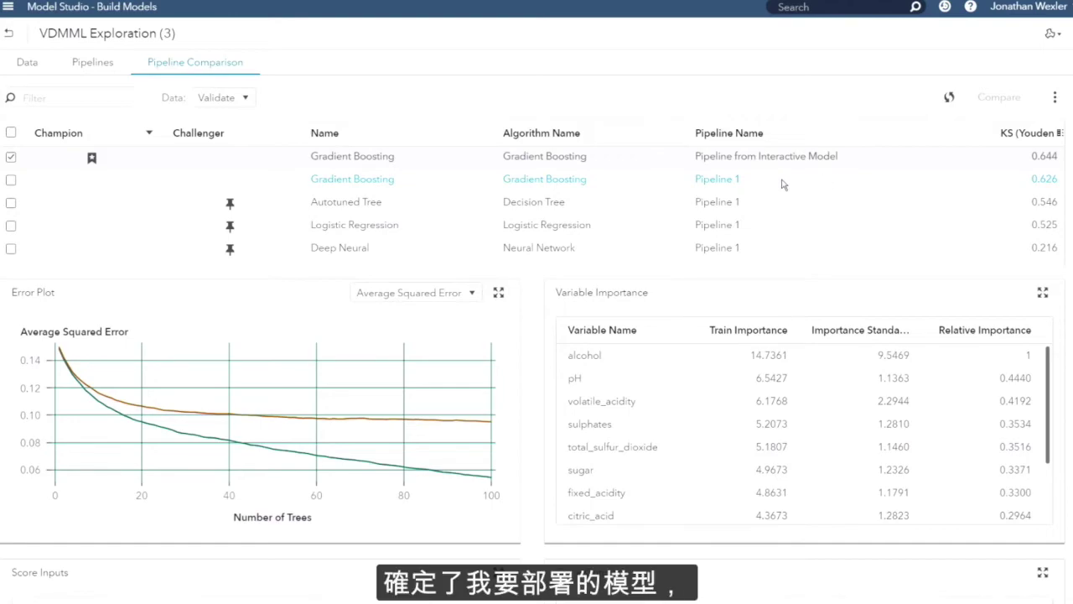
click(1056, 99)
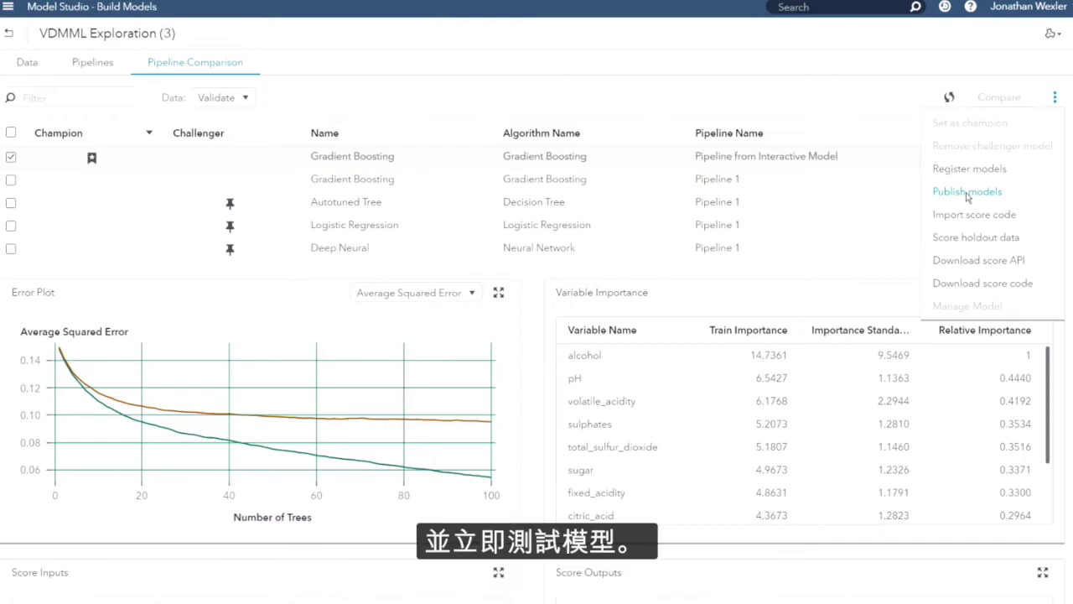
click(970, 262)
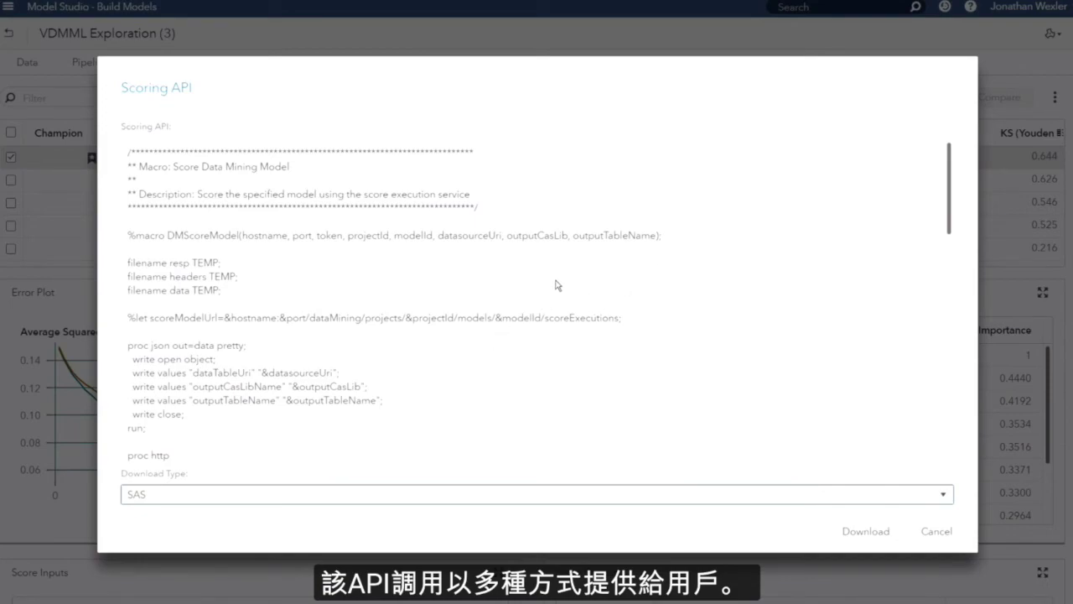
View the scoring API code as Python, and finally as REST.
click(326, 498)
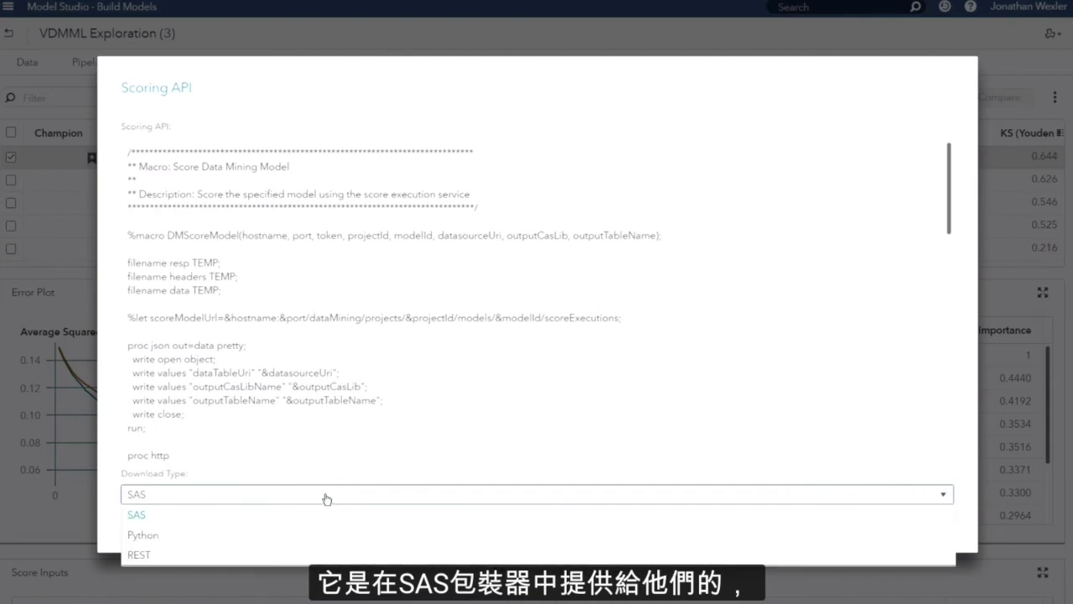
click(309, 534)
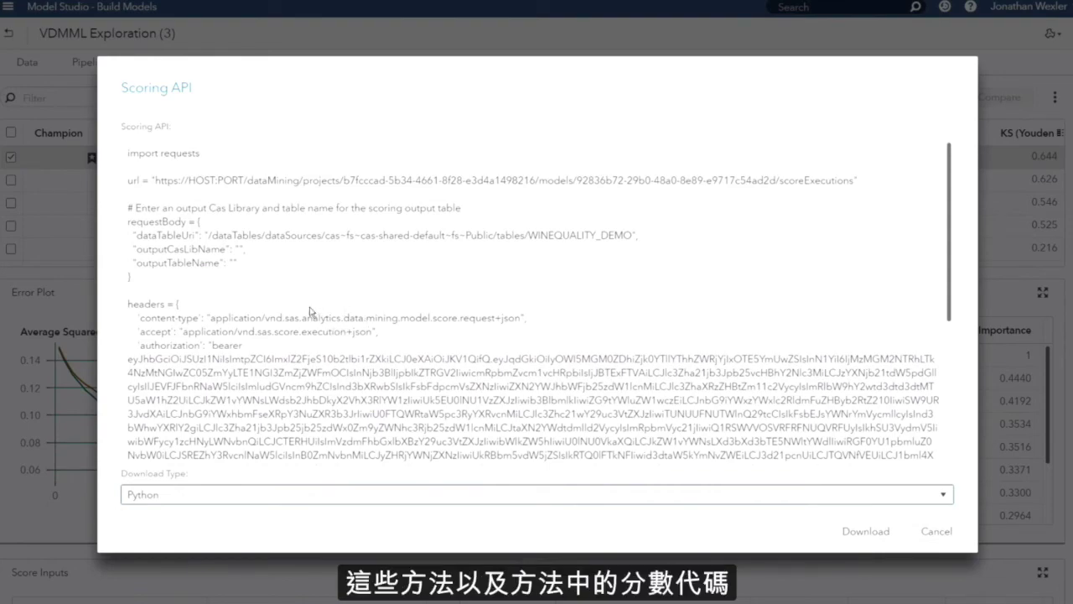
click(345, 499)
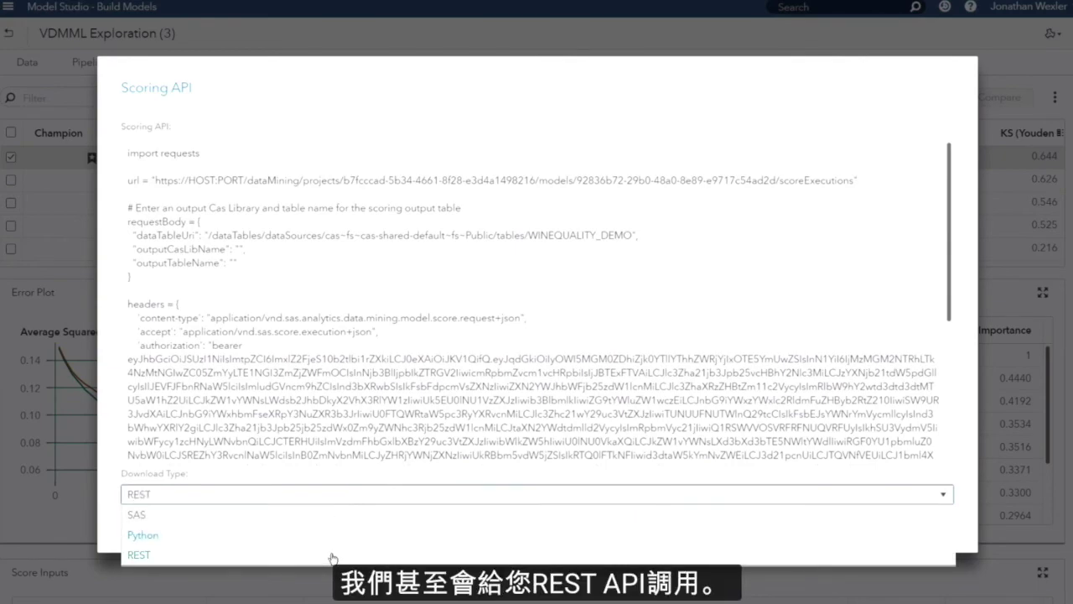
click(335, 555)
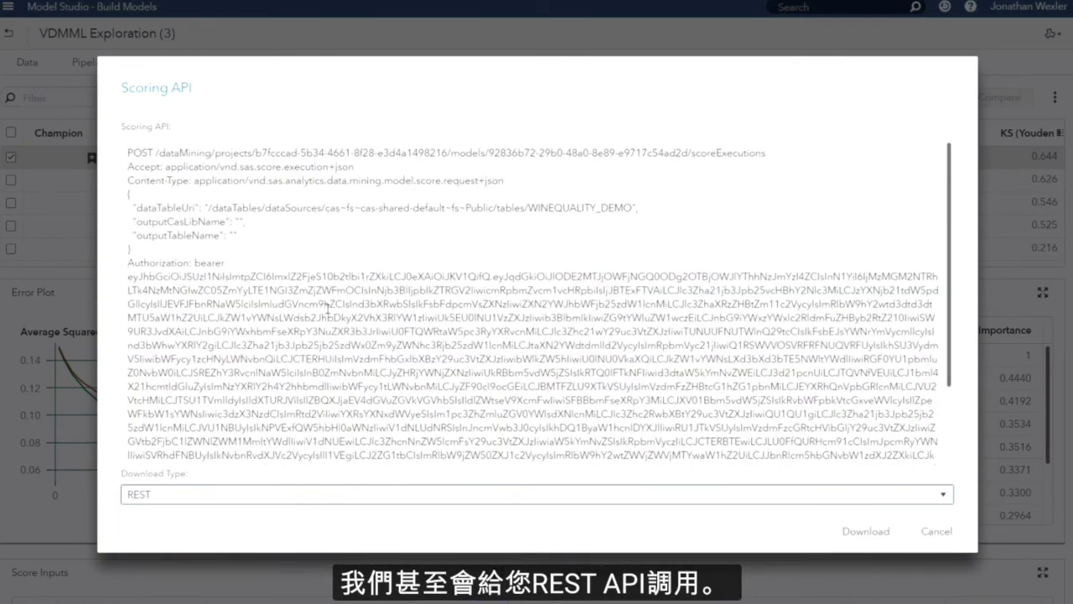